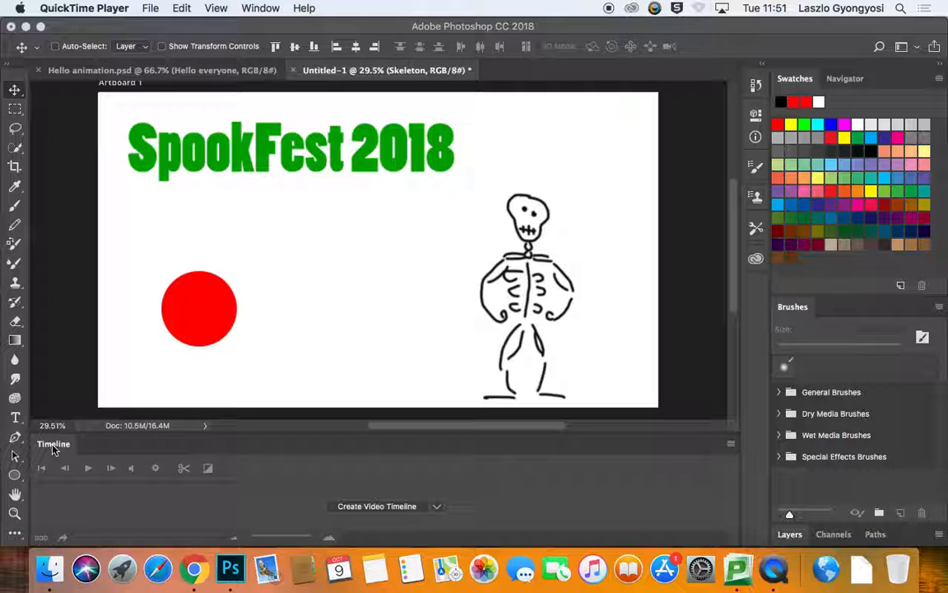
# Step: Create a frame animation in the Timeline panel
pyautogui.click(47, 404)
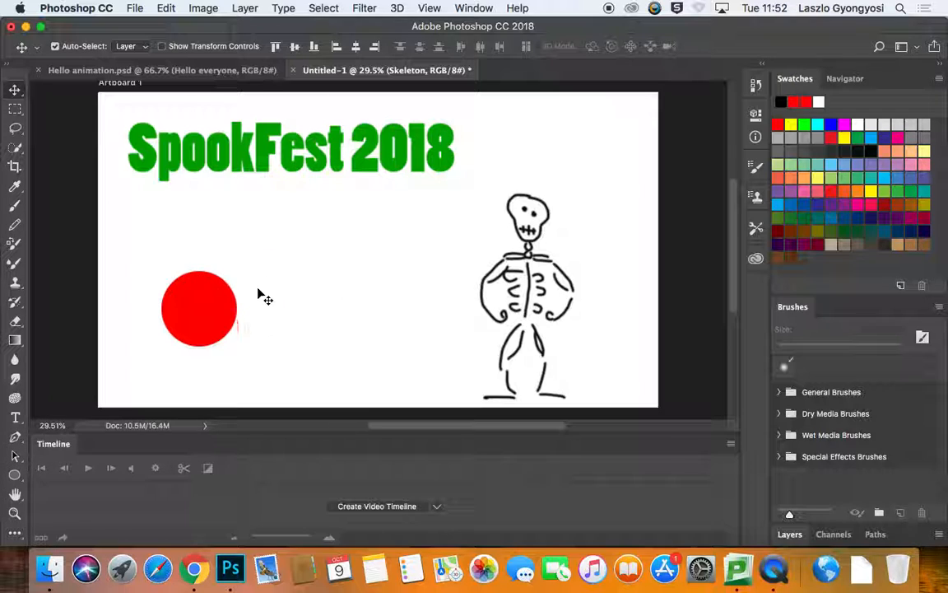
pyautogui.click(473, 8)
pyautogui.click(485, 480)
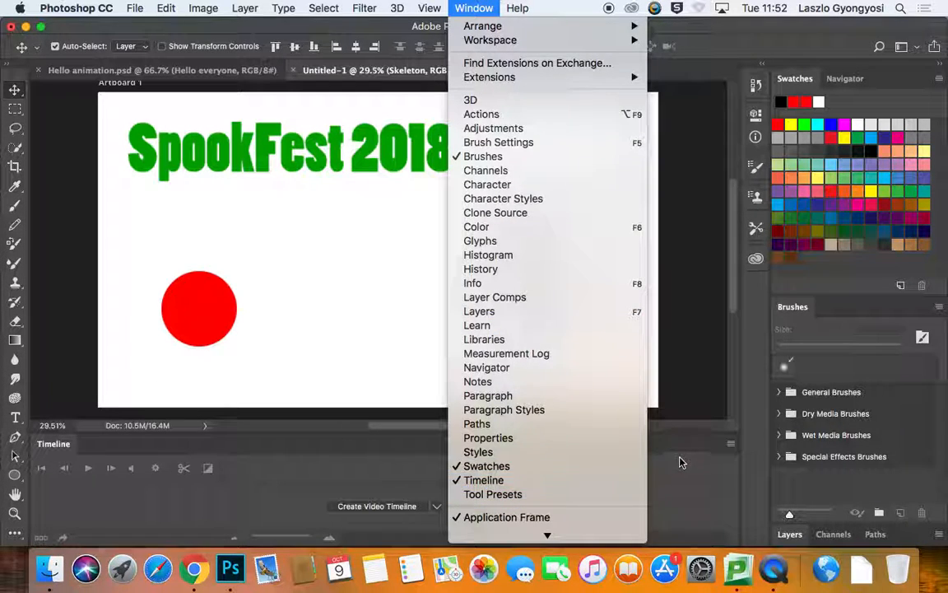
pyautogui.click(433, 506)
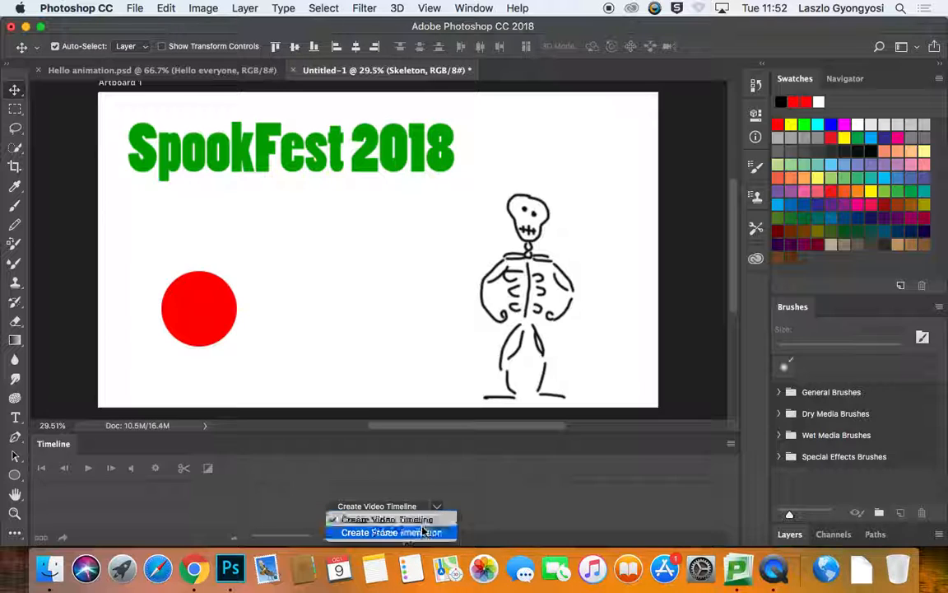
pyautogui.click(420, 534)
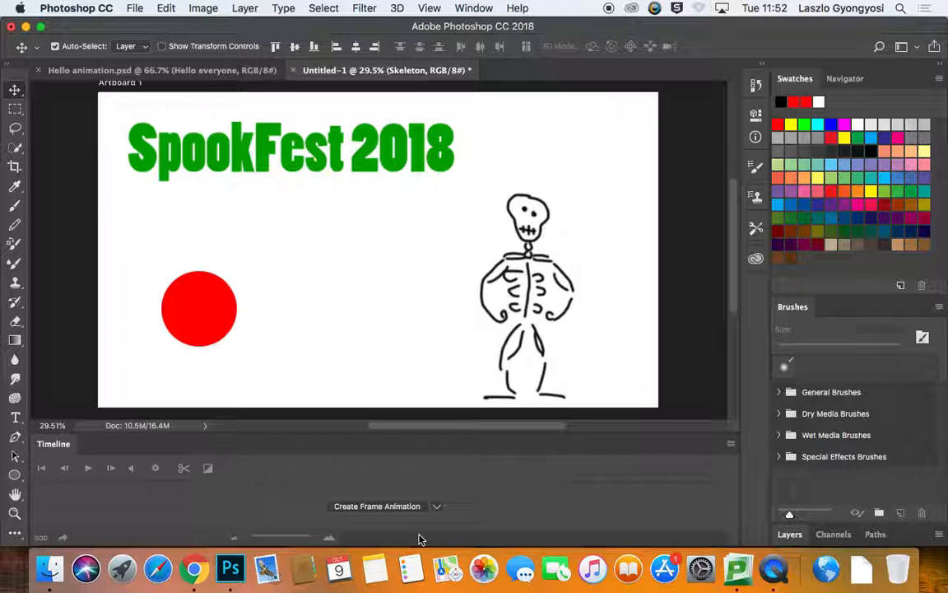
pyautogui.click(368, 507)
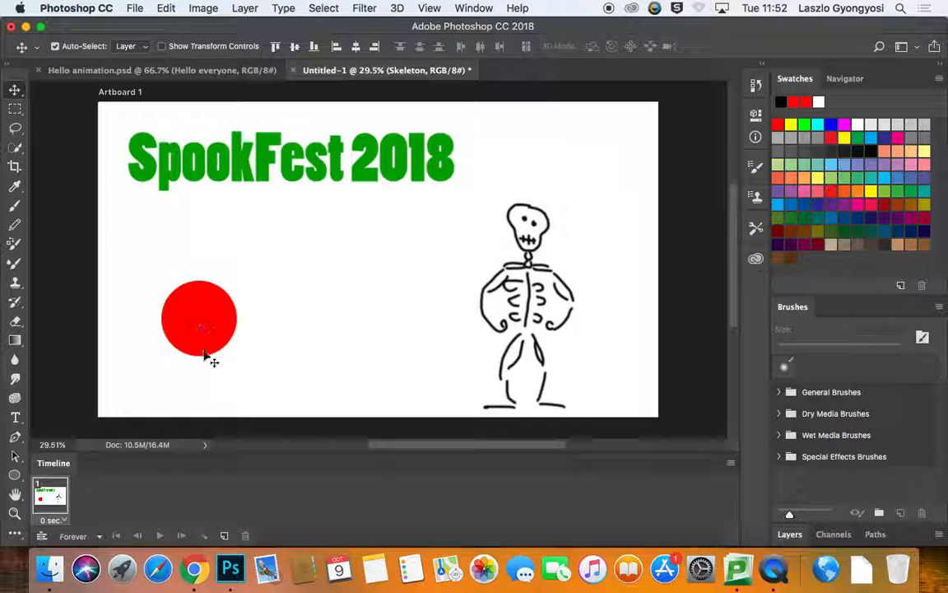
# Step: Duplicate the first frame and set the red circle layer's opacity to 0% in the new frame
pyautogui.click(225, 537)
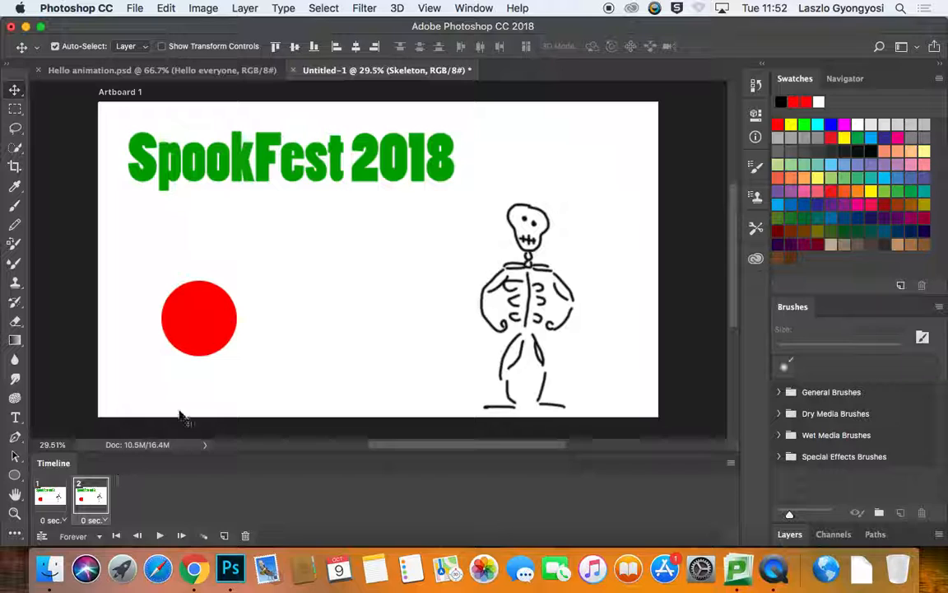
pyautogui.click(211, 304)
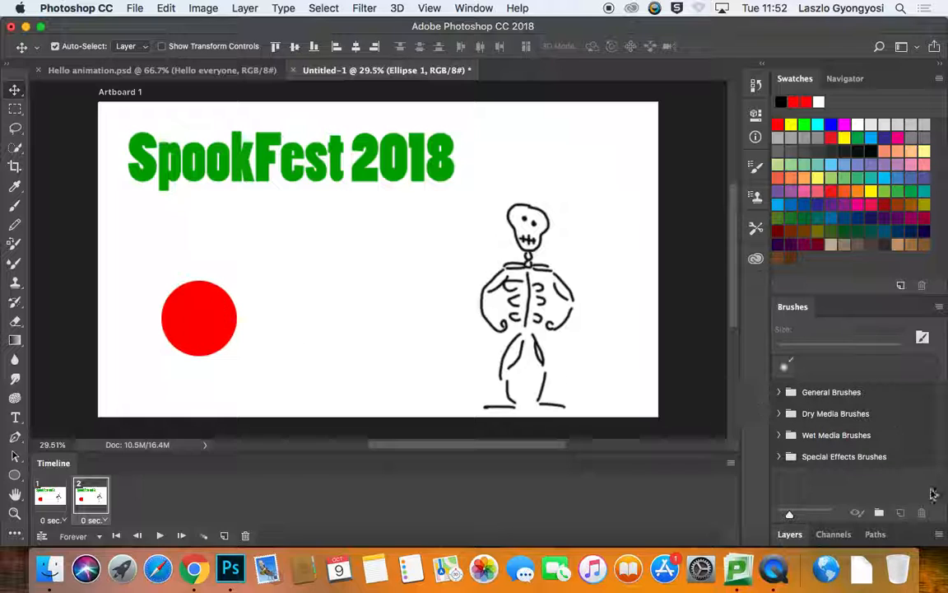
pyautogui.click(789, 534)
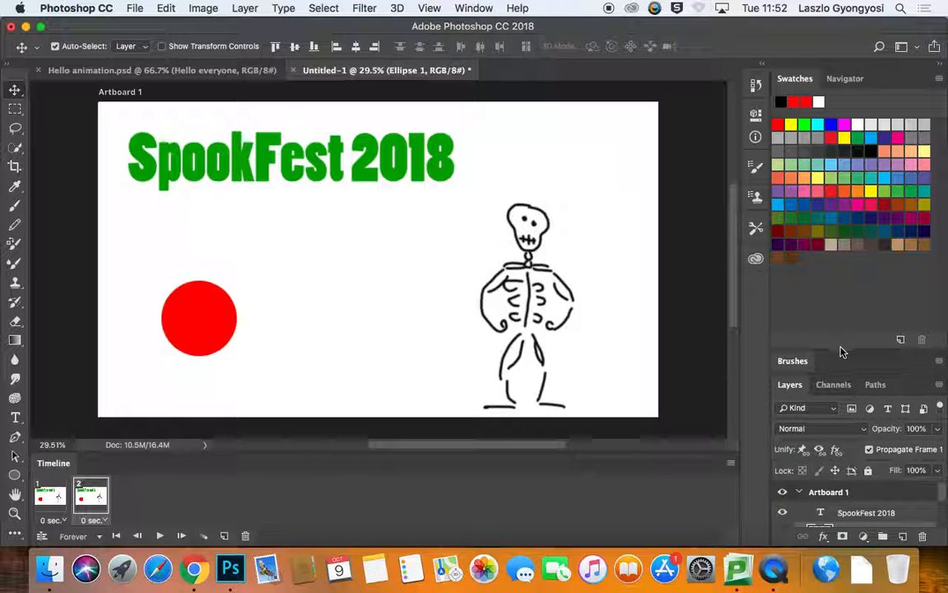
pyautogui.moveTo(843, 346); pyautogui.dragTo(843, 214)
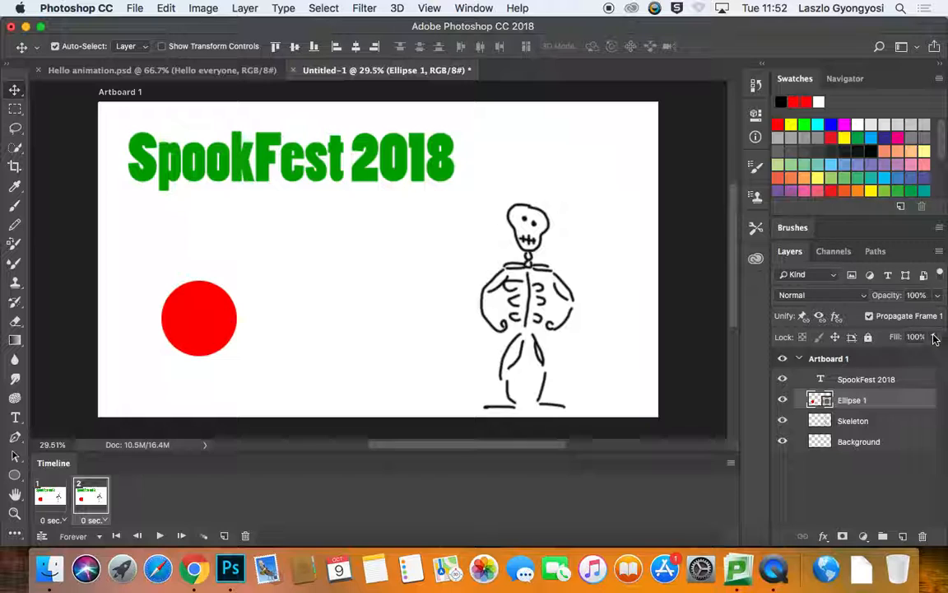
pyautogui.moveTo(938, 302); pyautogui.dragTo(810, 475)
pyautogui.click(810, 475)
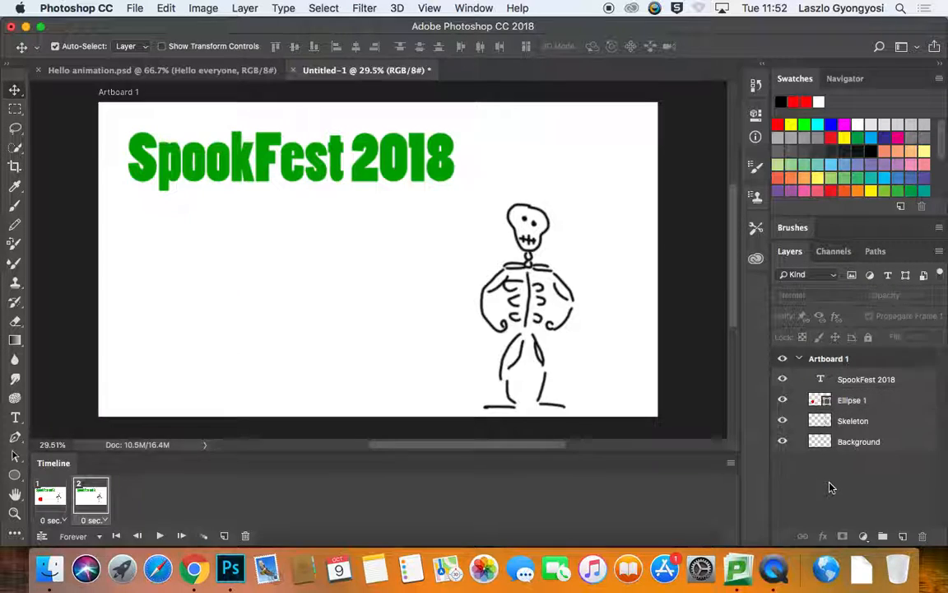
# Step: Play and stop the two-frame animation preview
pyautogui.click(158, 536)
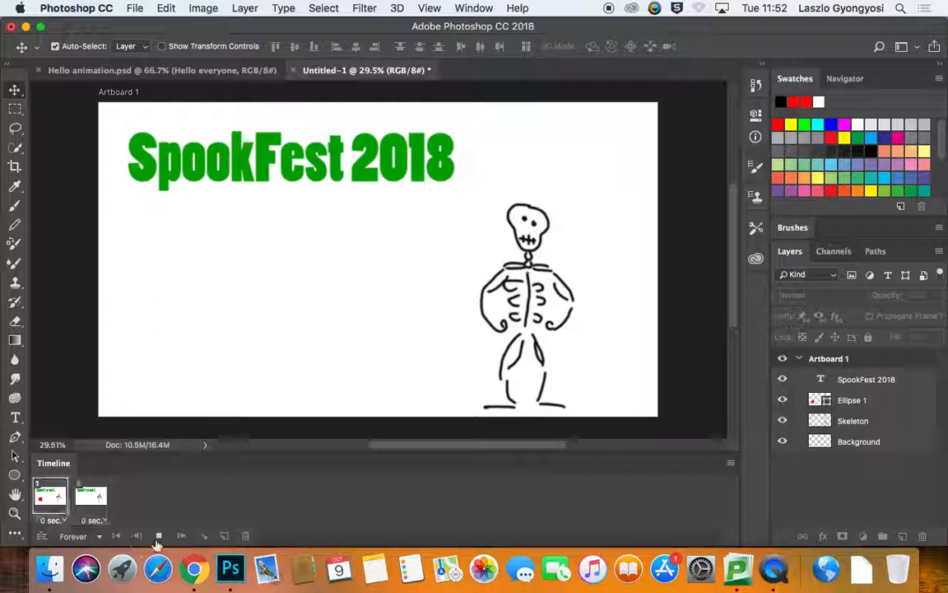
pyautogui.click(159, 536)
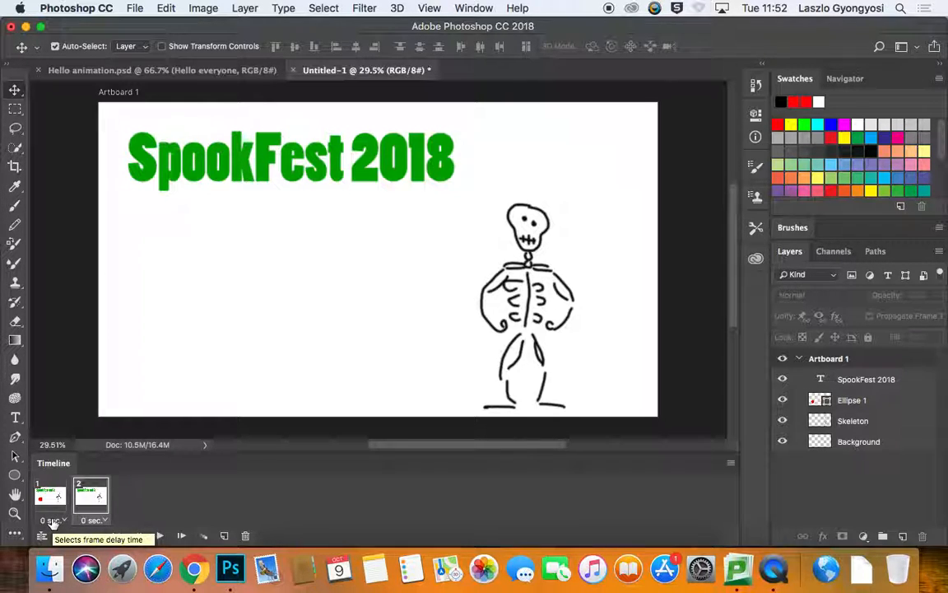
# Step: Try a 1.0-second delay on both frames, preview it, and reset both delays to No delay
pyautogui.click(50, 495)
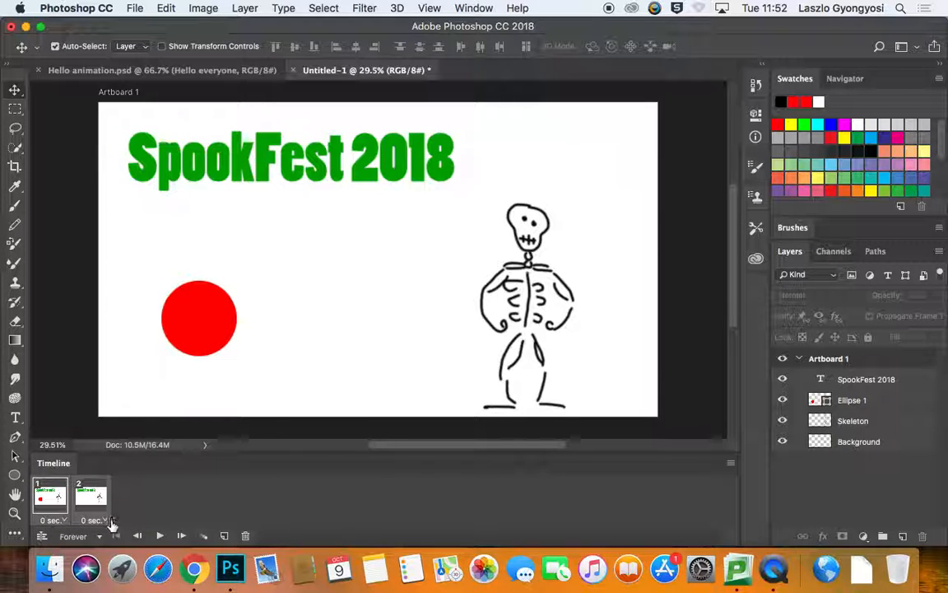
pyautogui.click(105, 523)
pyautogui.click(107, 522)
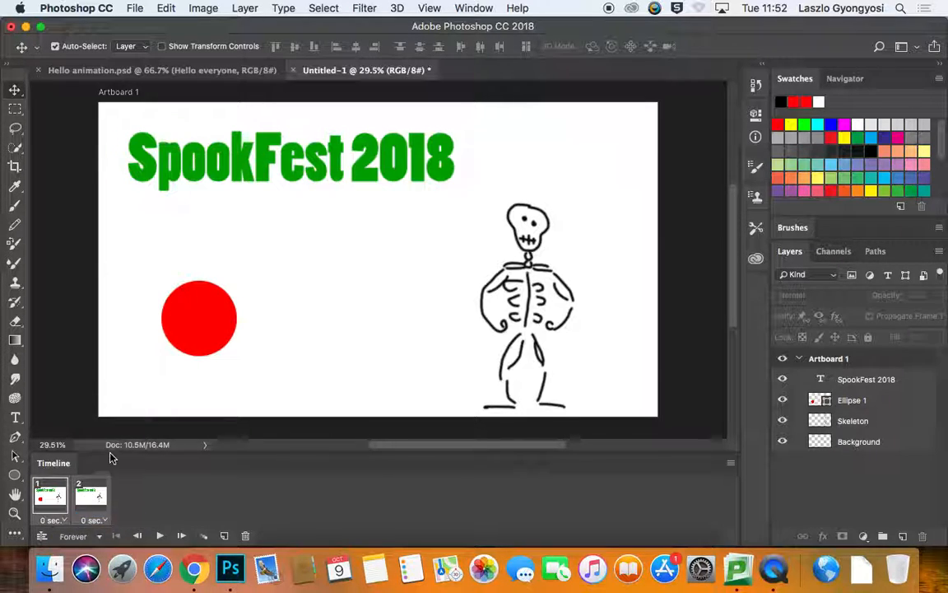
pyautogui.click(106, 522)
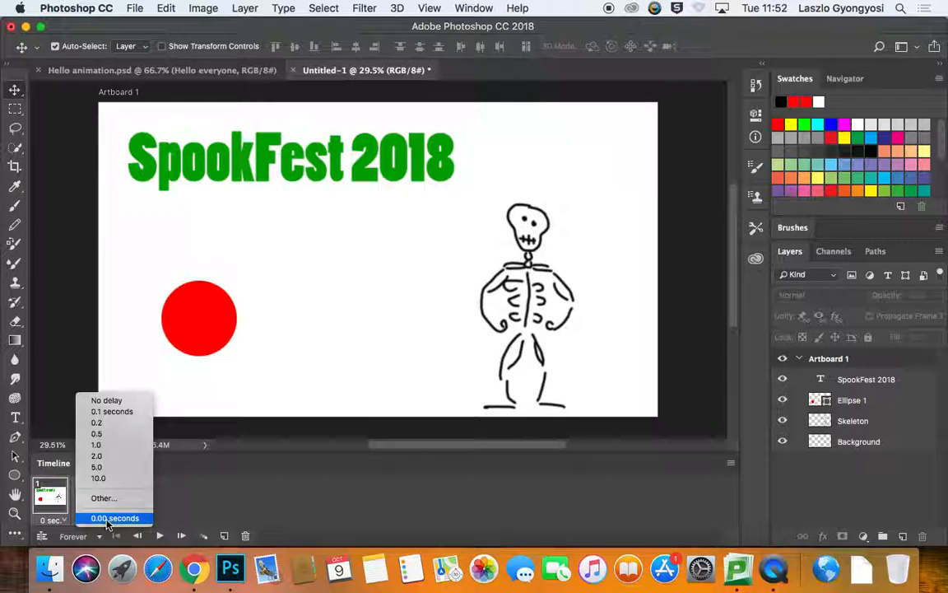
pyautogui.click(112, 445)
pyautogui.click(159, 535)
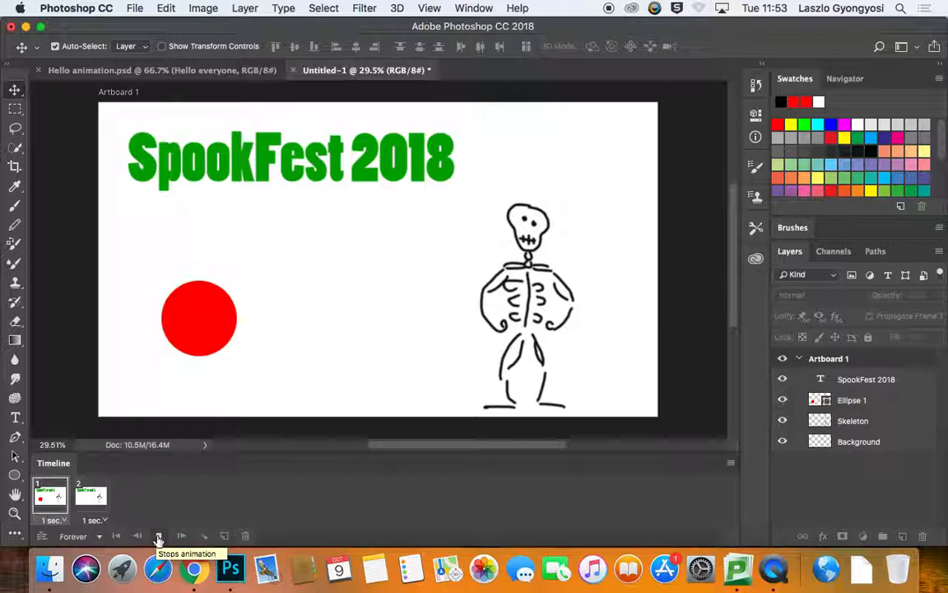
pyautogui.click(159, 539)
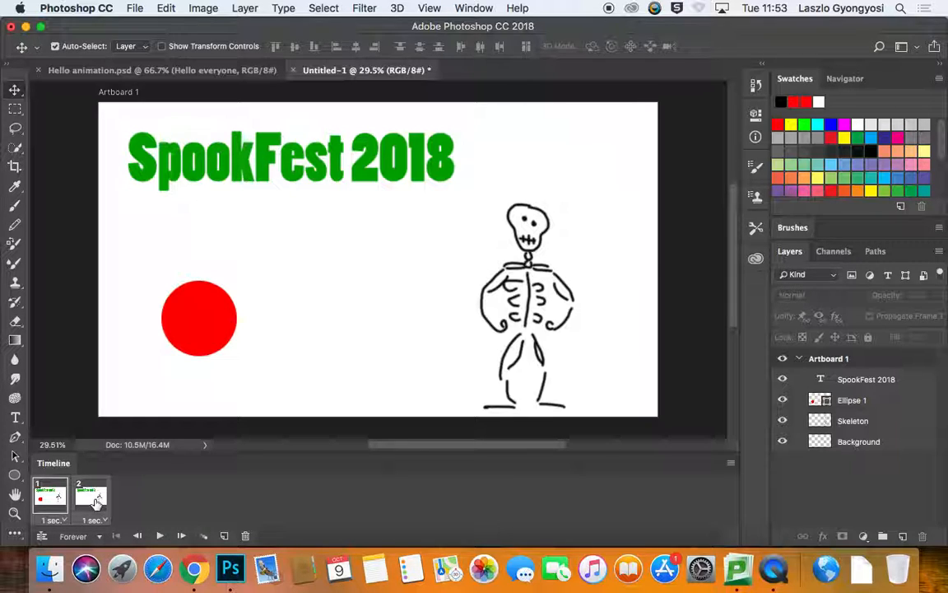
pyautogui.click(99, 519)
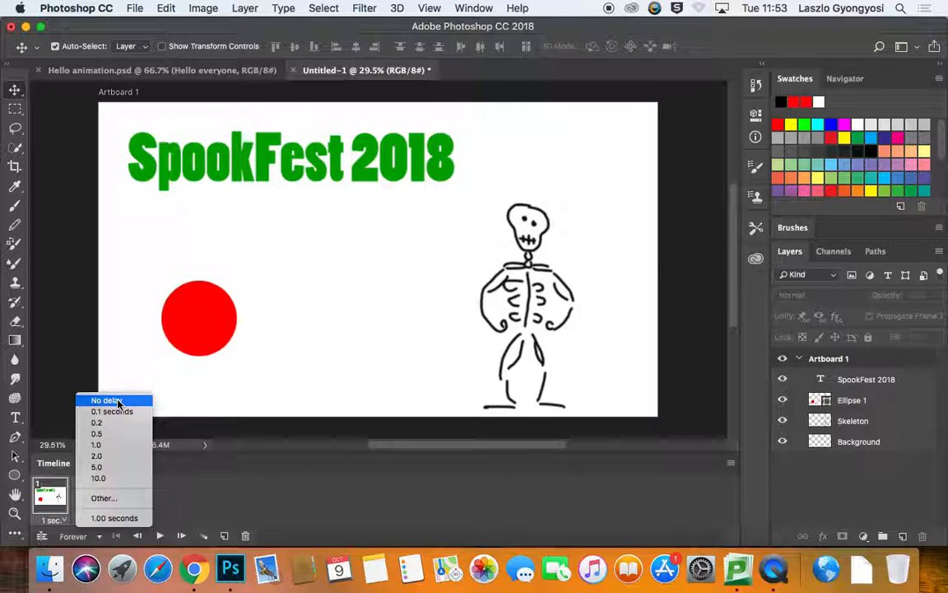
pyautogui.click(88, 397)
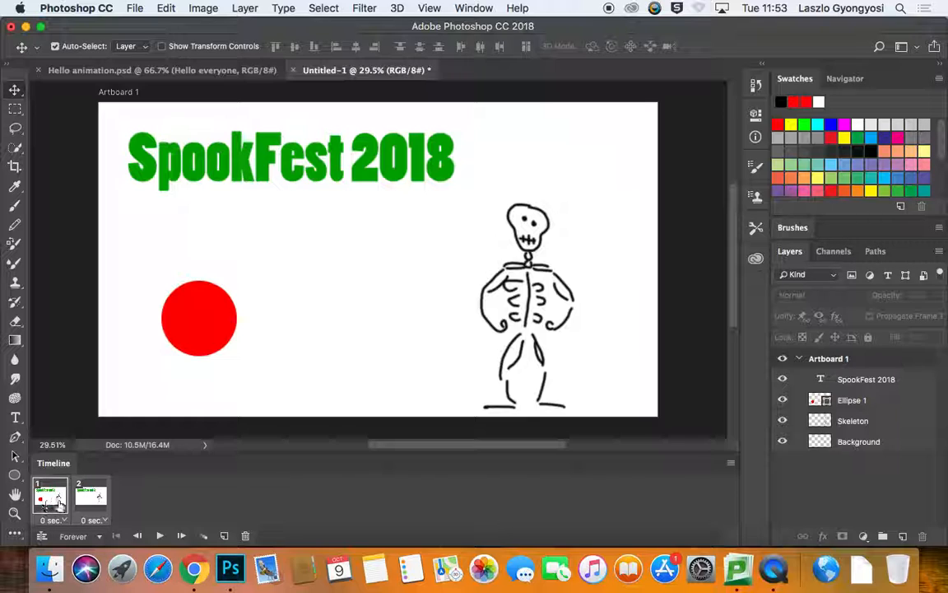
# Step: Tween 10 frames between the two frames and preview the fade
pyautogui.click(203, 536)
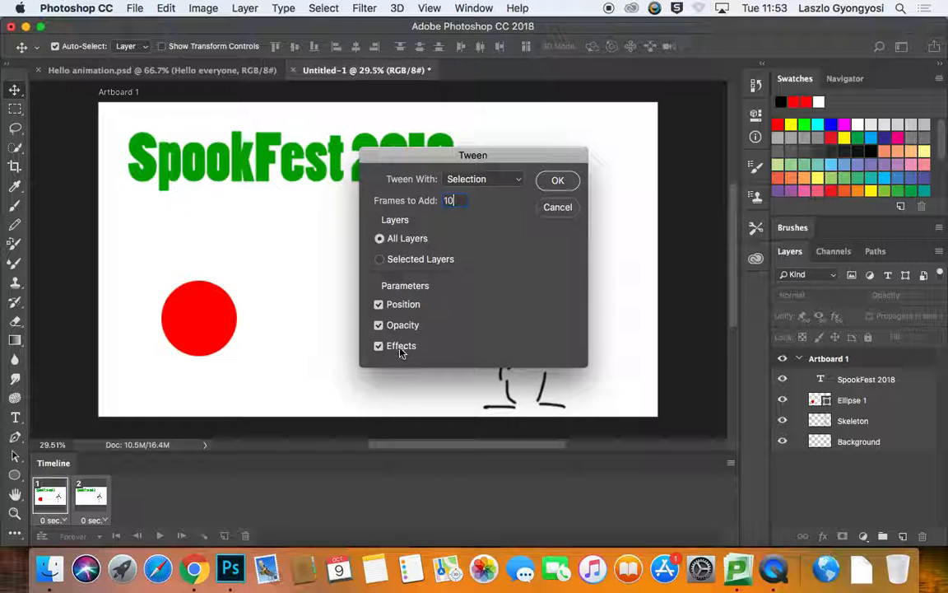
pyautogui.click(557, 181)
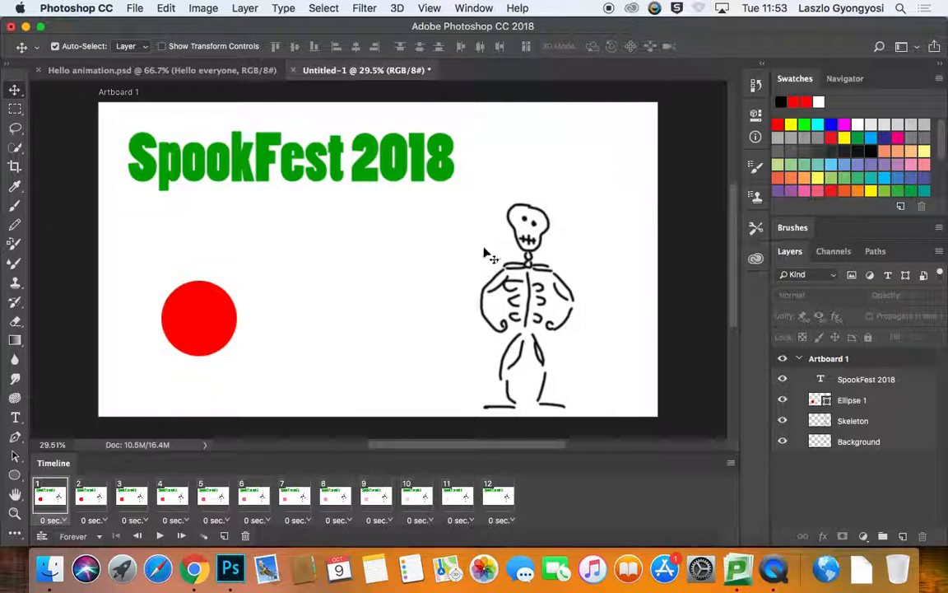
pyautogui.click(159, 536)
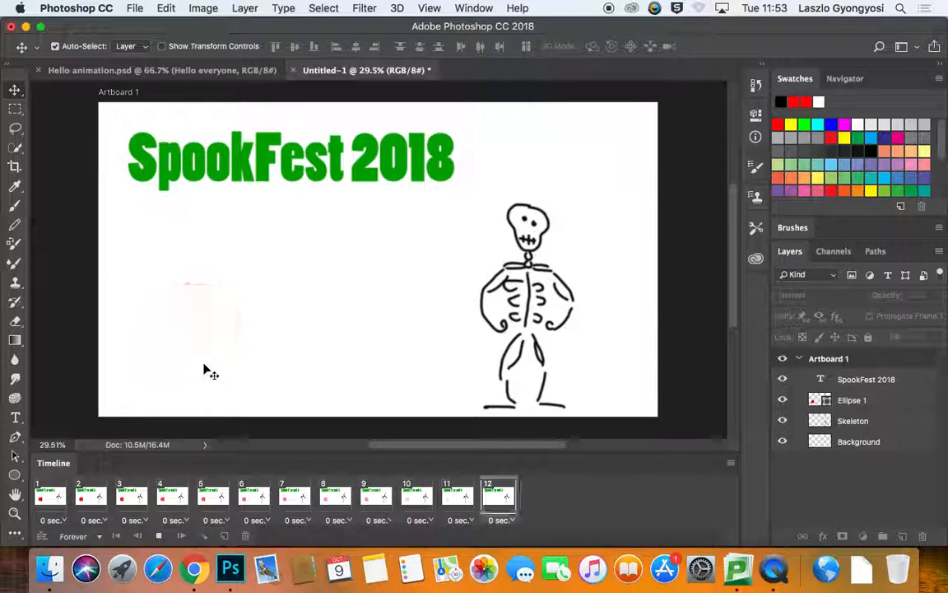
pyautogui.click(159, 537)
# Step: Duplicate the last frame and set the red circle layer's opacity to 100% in the copy
pyautogui.click(499, 497)
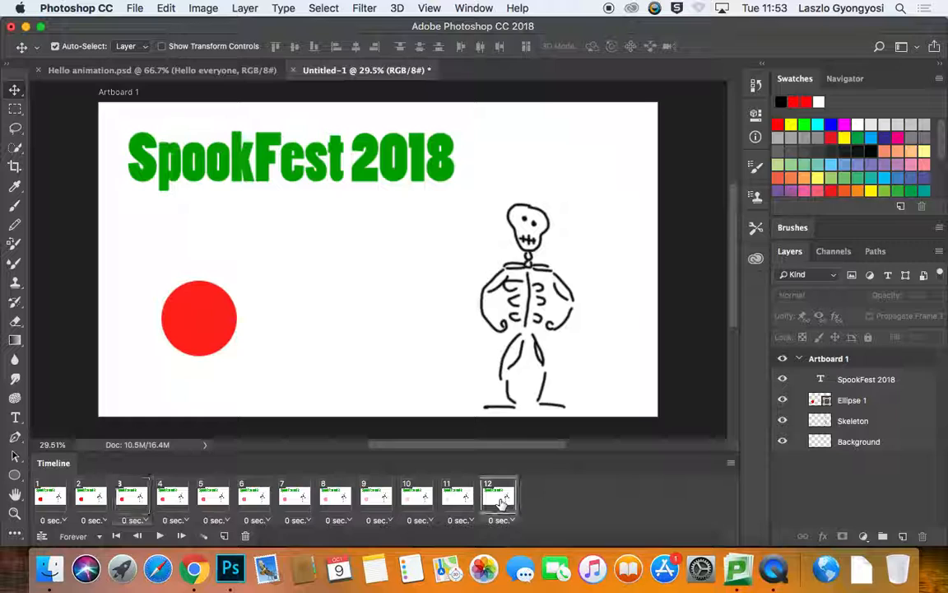
pyautogui.click(224, 536)
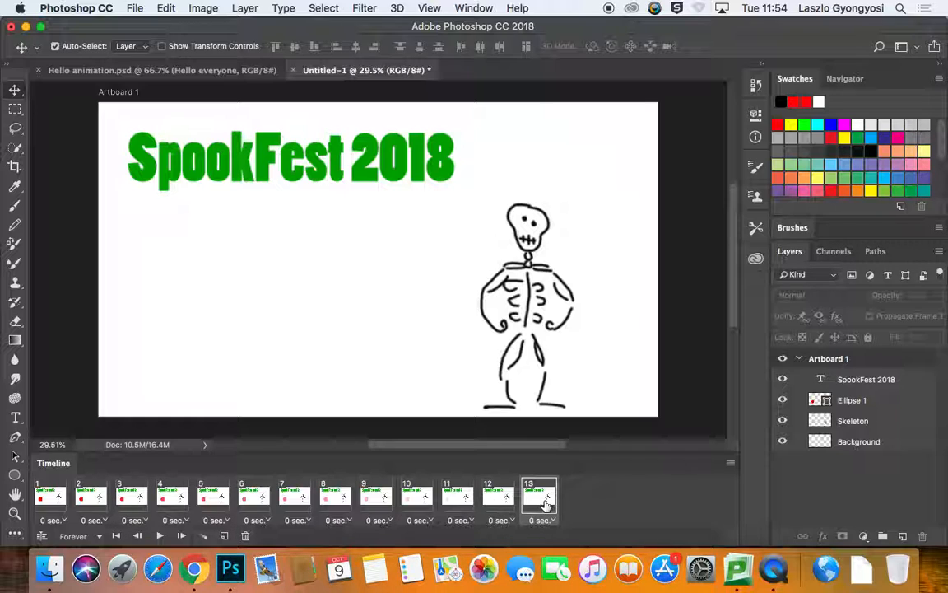
pyautogui.click(857, 400)
pyautogui.click(938, 295)
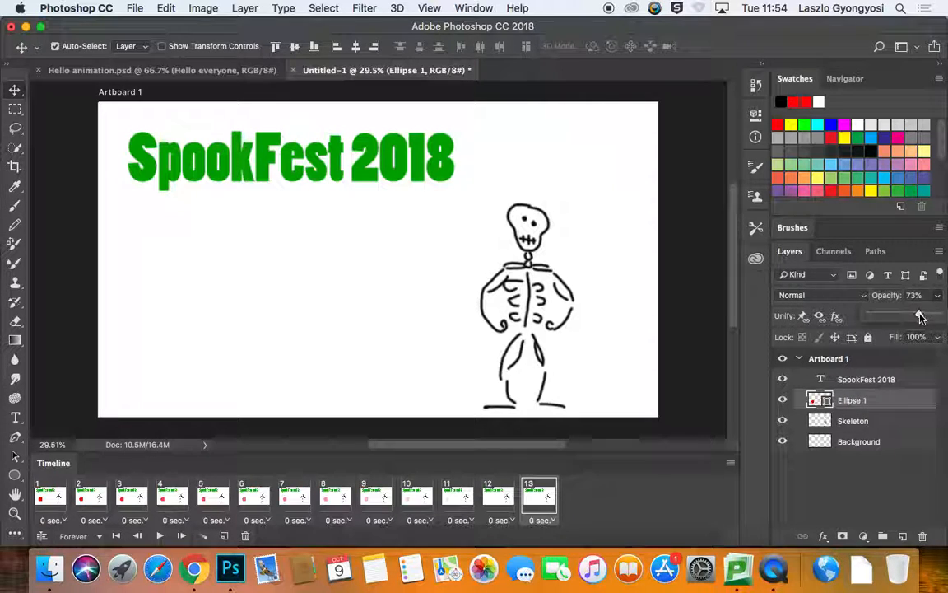
pyautogui.moveTo(919, 316); pyautogui.dragTo(945, 319)
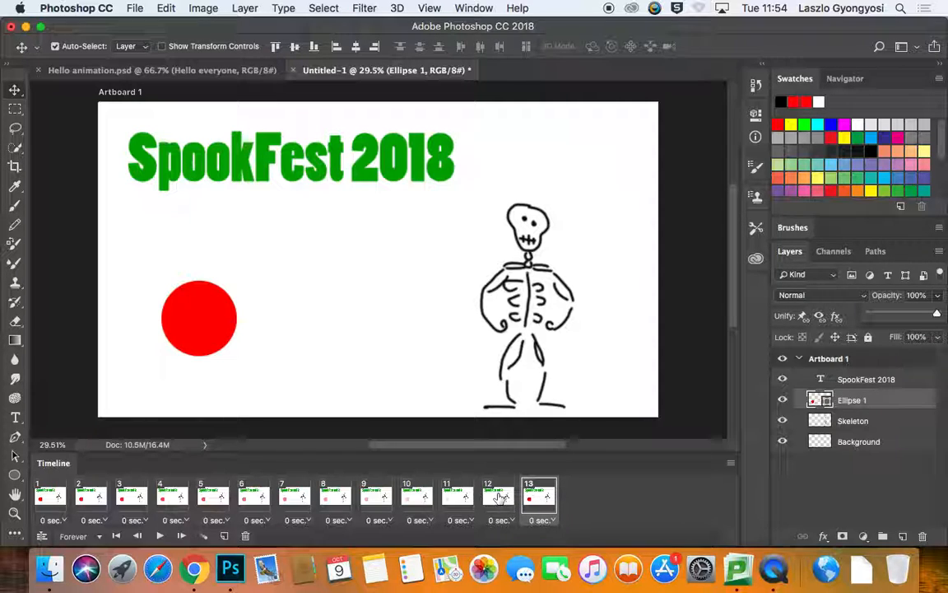
# Step: Tween 10 frames between the last two frames and preview the animation
pyautogui.click(499, 497)
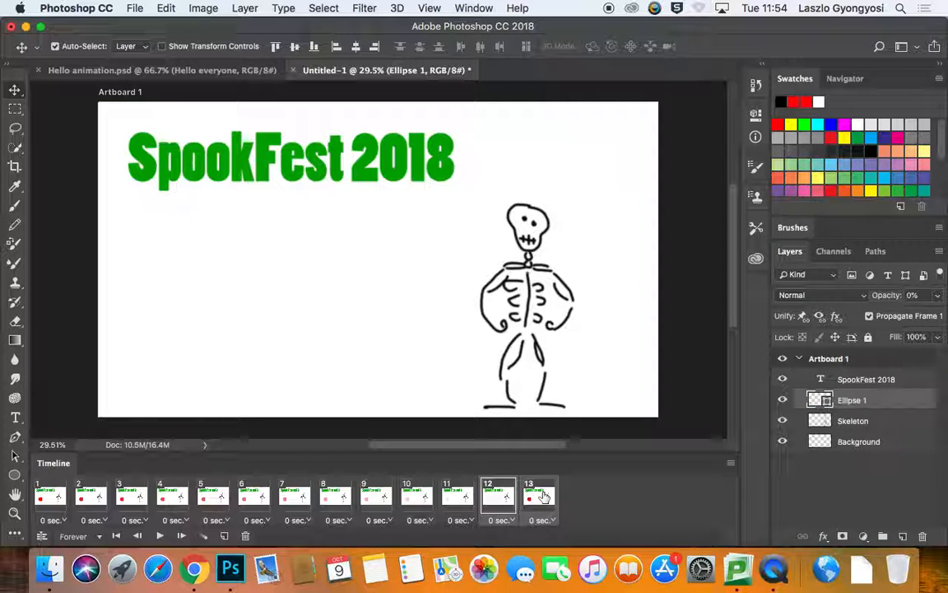
pyautogui.click(204, 535)
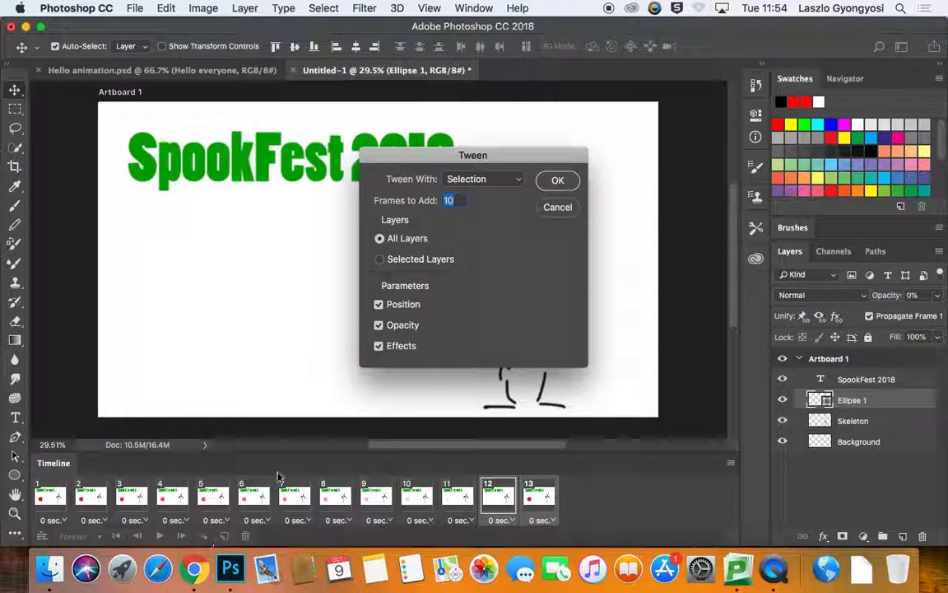
pyautogui.click(557, 182)
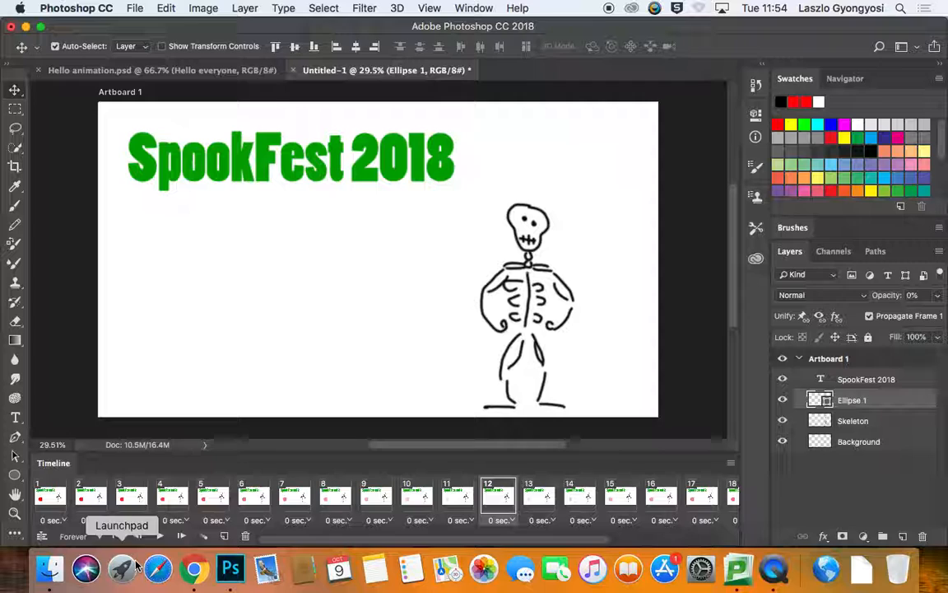
pyautogui.click(159, 536)
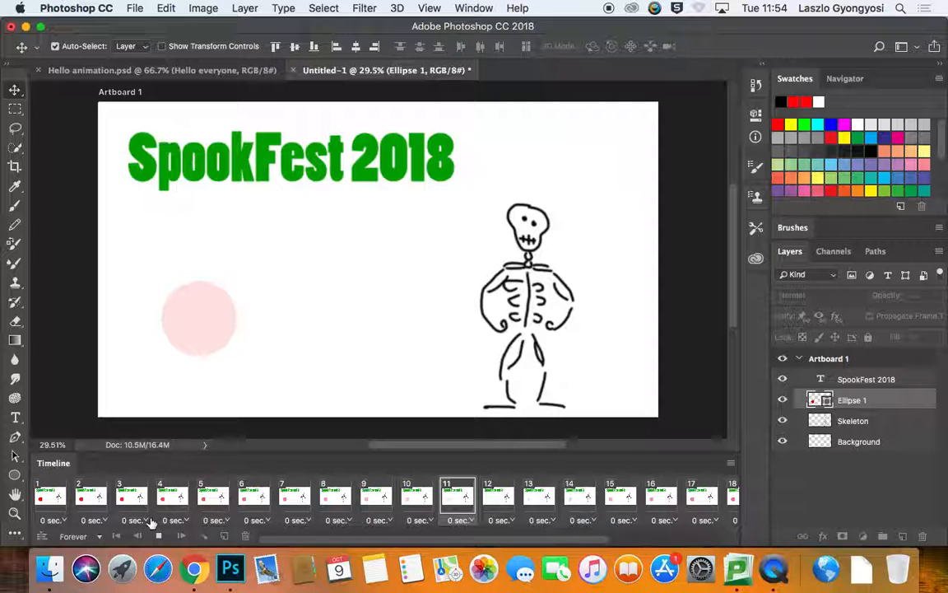
pyautogui.click(158, 536)
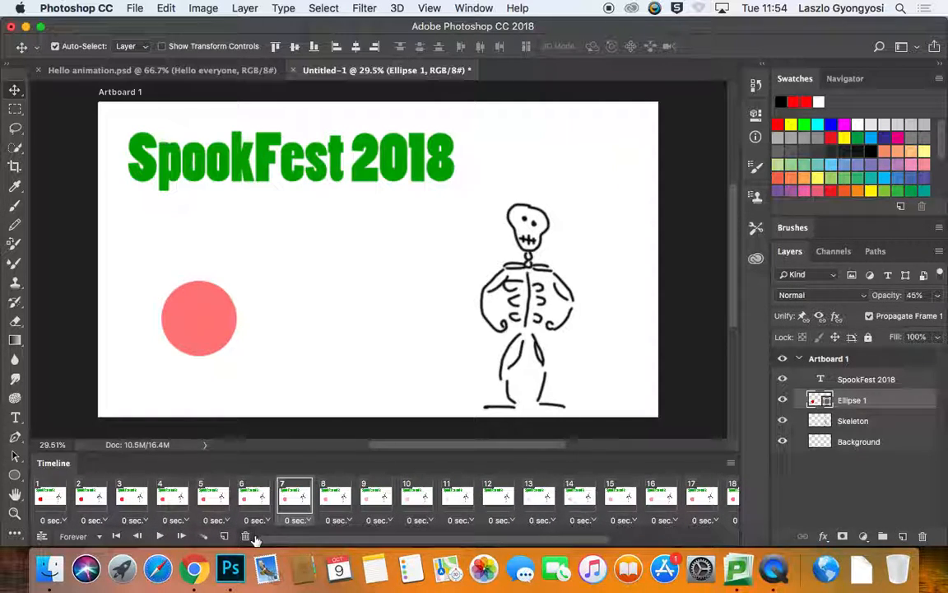
# Step: Revert the document through the History panel to the Duplicate Frame state
pyautogui.click(757, 88)
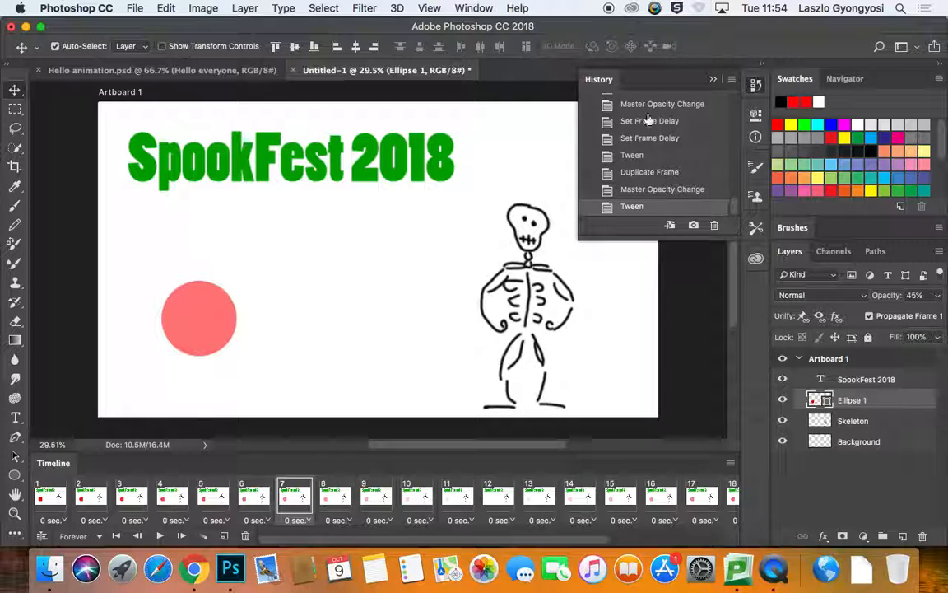
pyautogui.click(650, 104)
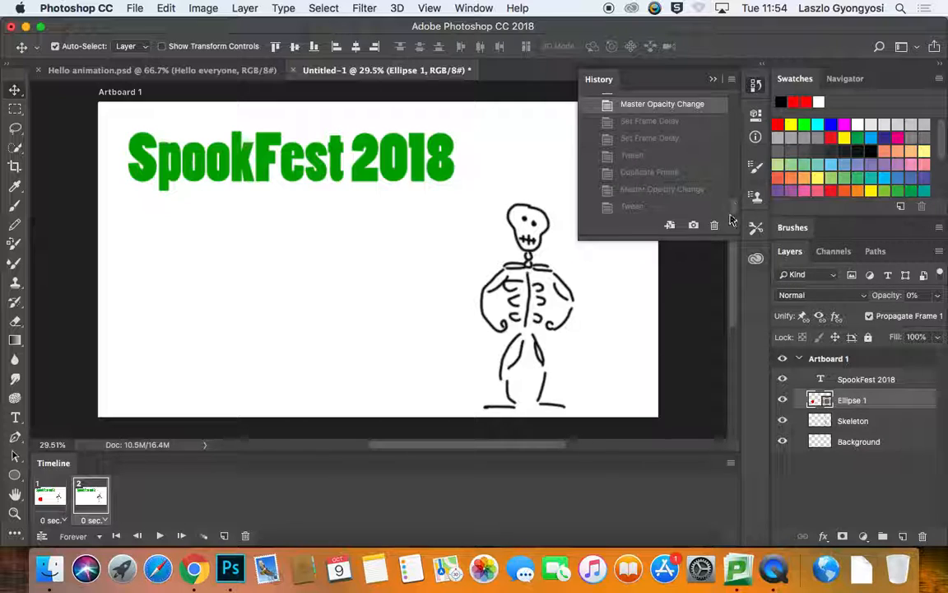
pyautogui.moveTo(711, 238); pyautogui.dragTo(711, 402)
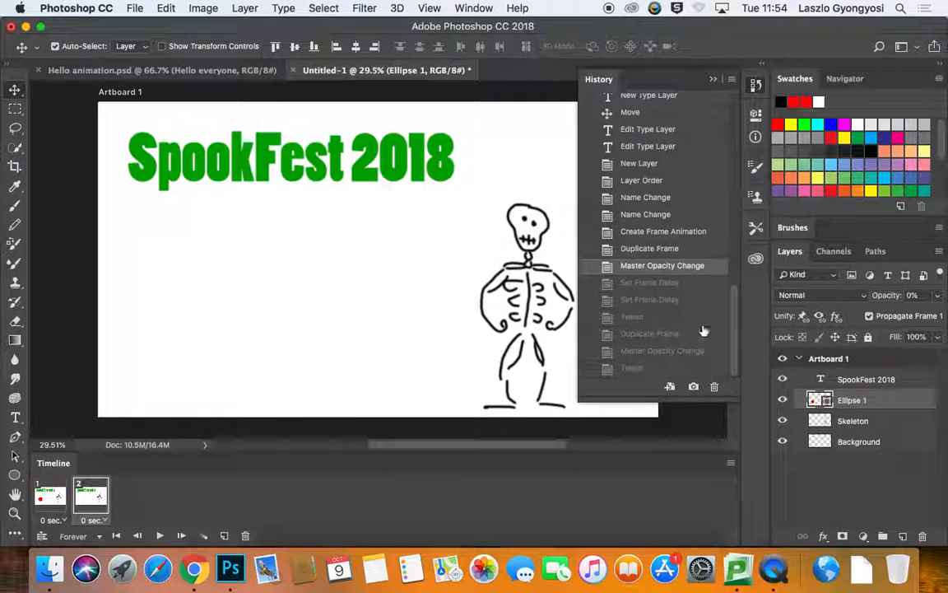
pyautogui.click(658, 248)
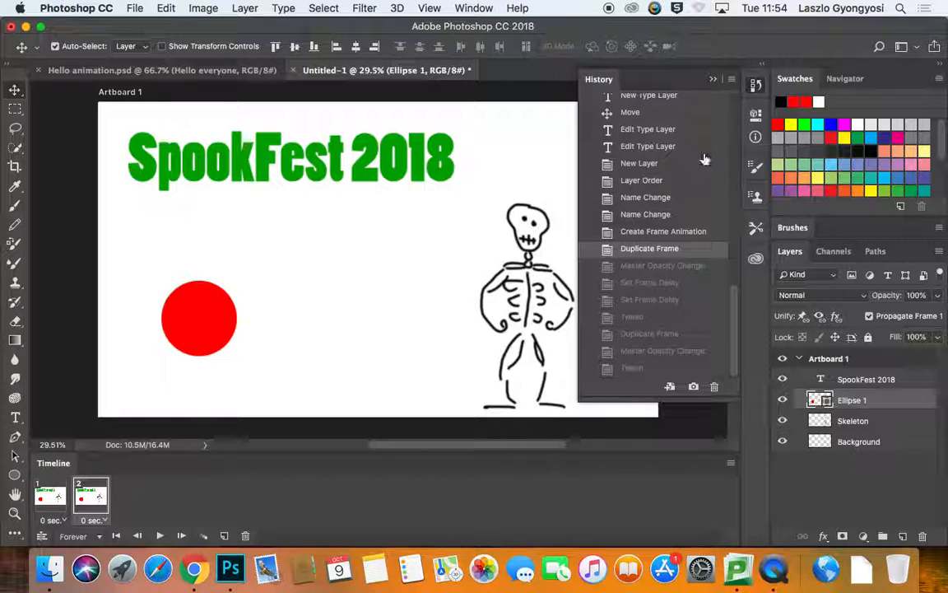
pyautogui.click(713, 80)
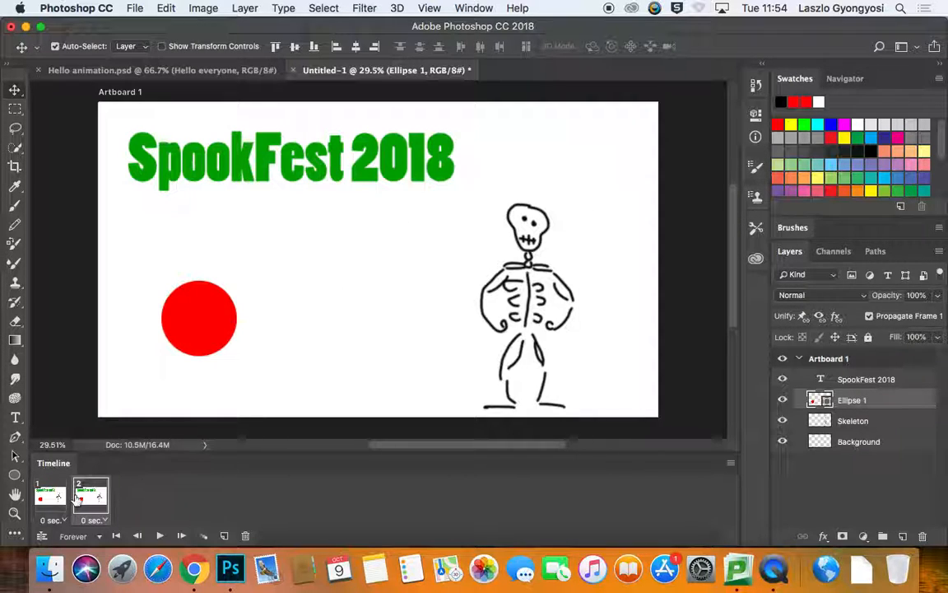
# Step: In the first frame, draw a rectangle about 1610 x 398 px covering the SpookFest 2018 title
pyautogui.click(51, 496)
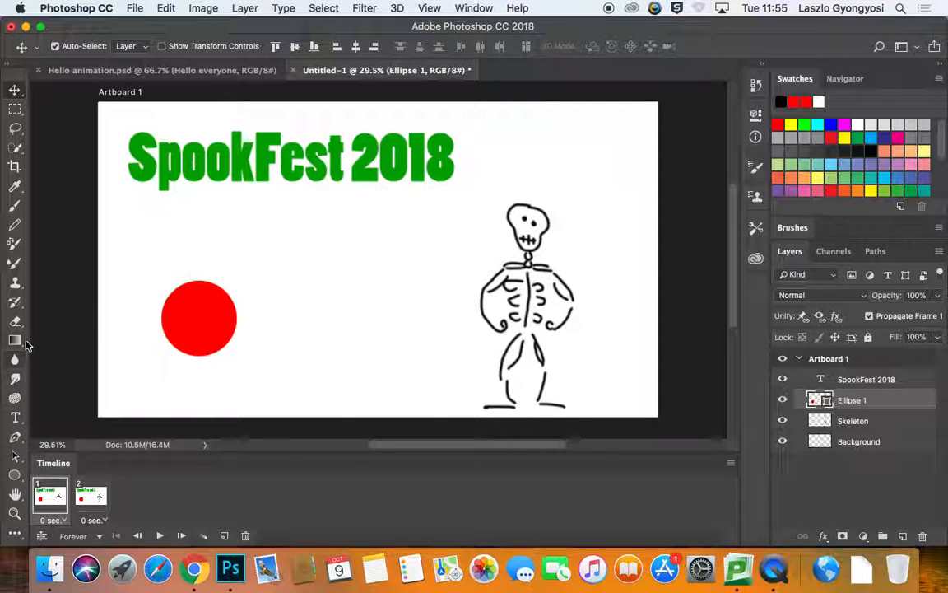
pyautogui.click(15, 474)
pyautogui.click(82, 470)
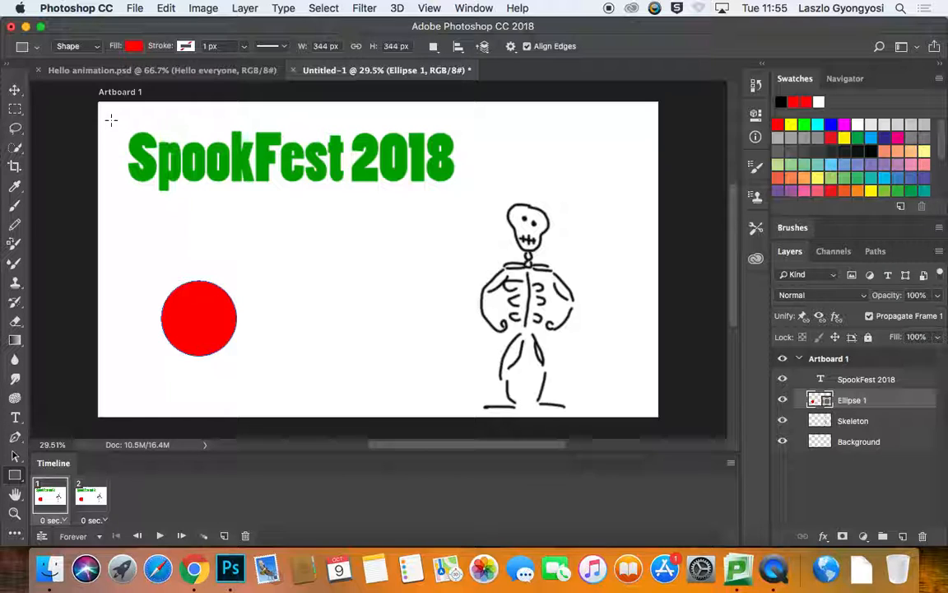
pyautogui.moveTo(112, 119); pyautogui.dragTo(461, 205)
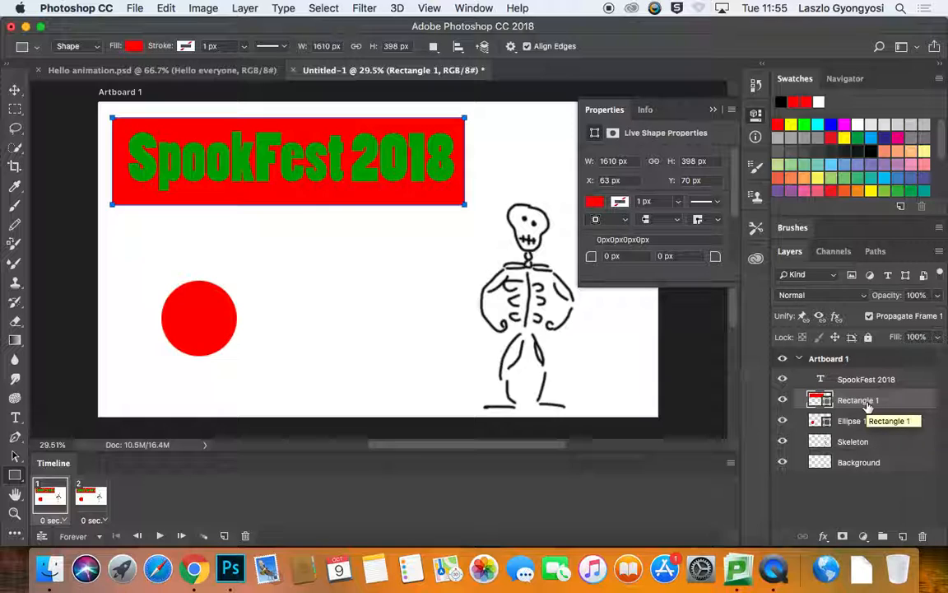
# Step: Move the rectangle layer above the title text layer and set the rectangle's fill to white
pyautogui.moveTo(870, 404); pyautogui.dragTo(879, 376)
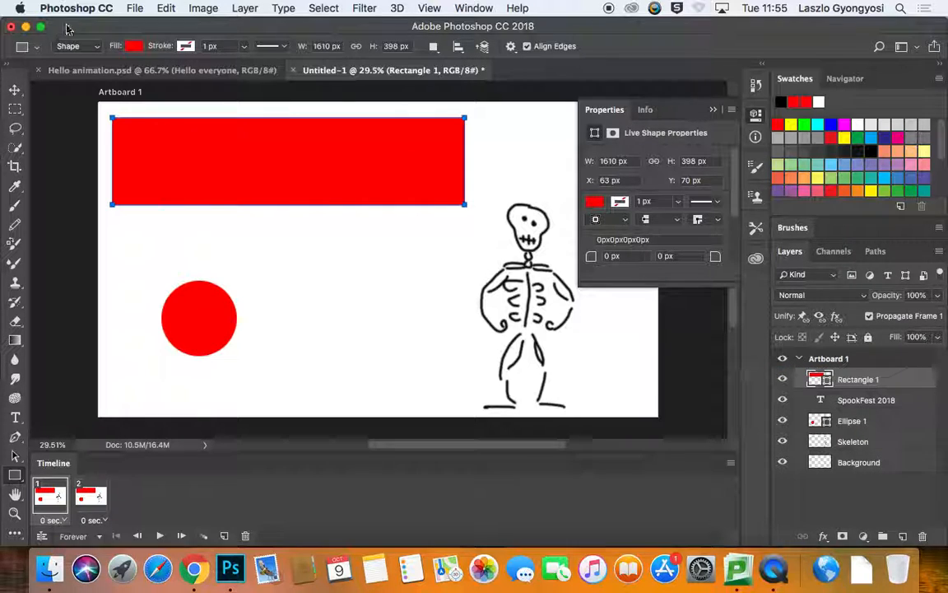
pyautogui.click(135, 46)
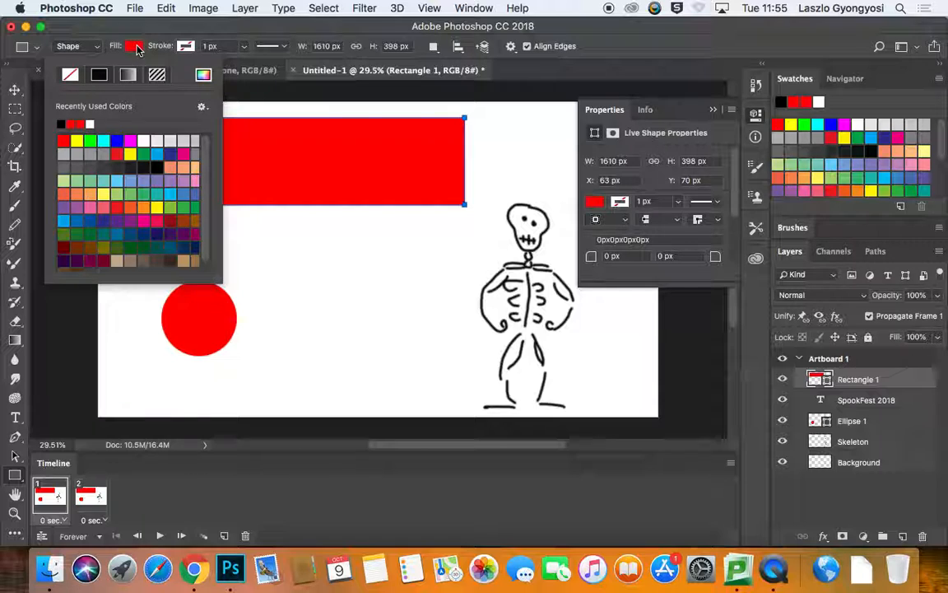
pyautogui.click(90, 123)
pyautogui.click(348, 25)
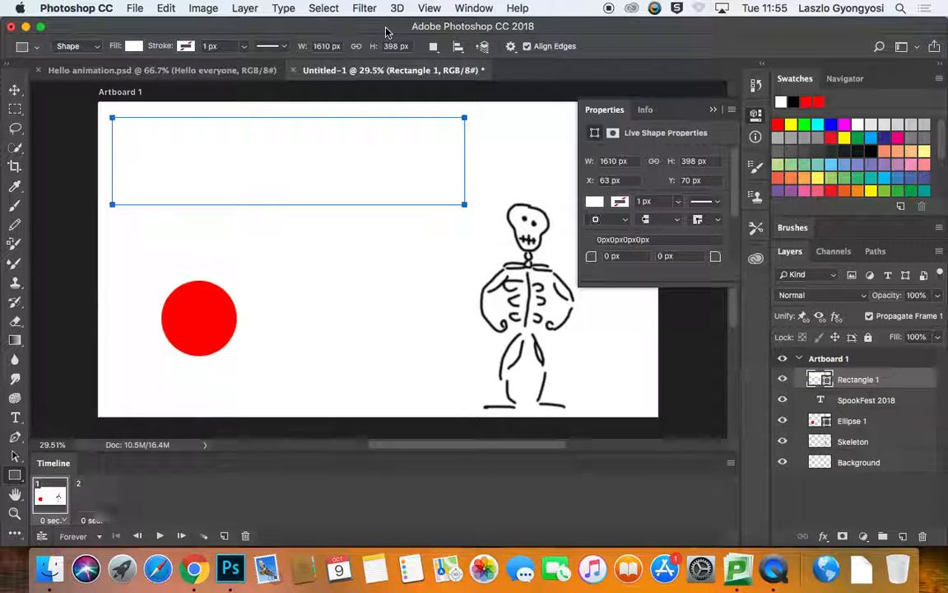
# Step: In the second frame, move the white rectangle off the title to the right, beyond the artboard
pyautogui.click(813, 501)
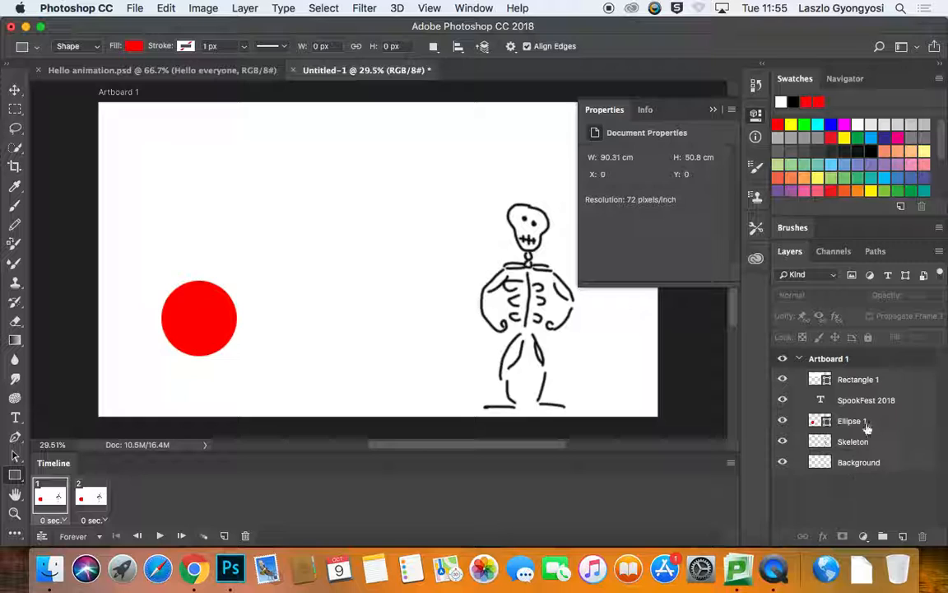
pyautogui.click(889, 382)
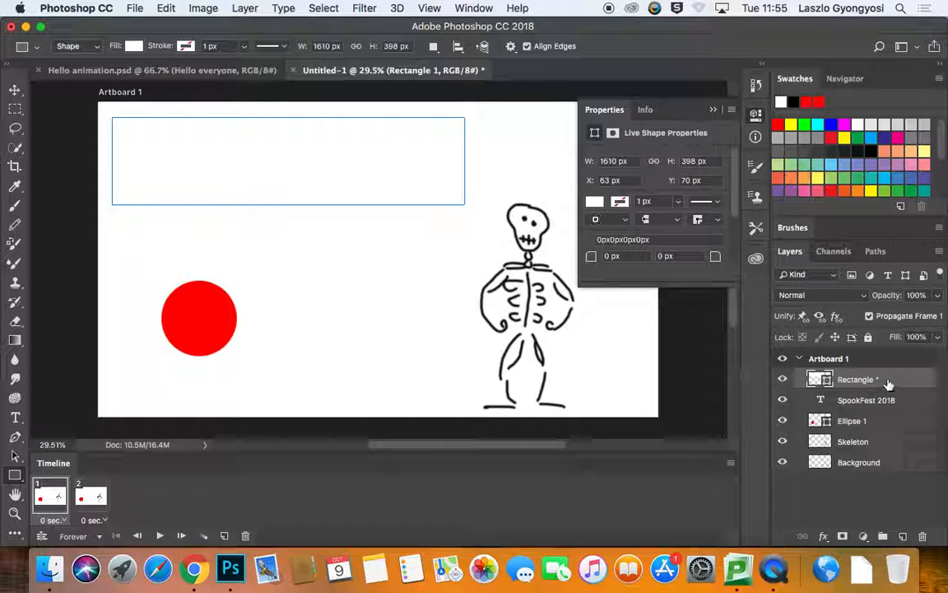
pyautogui.click(93, 498)
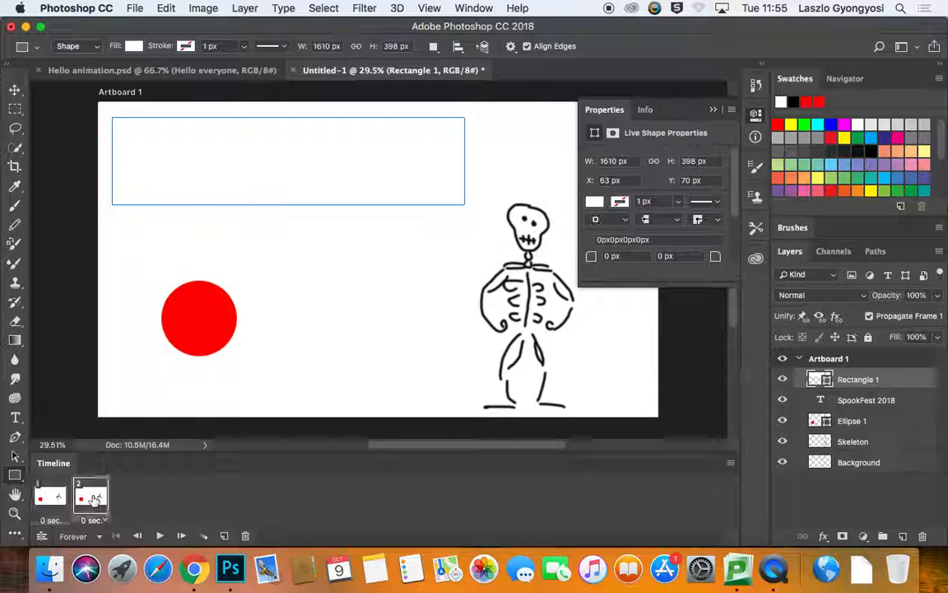
pyautogui.click(15, 89)
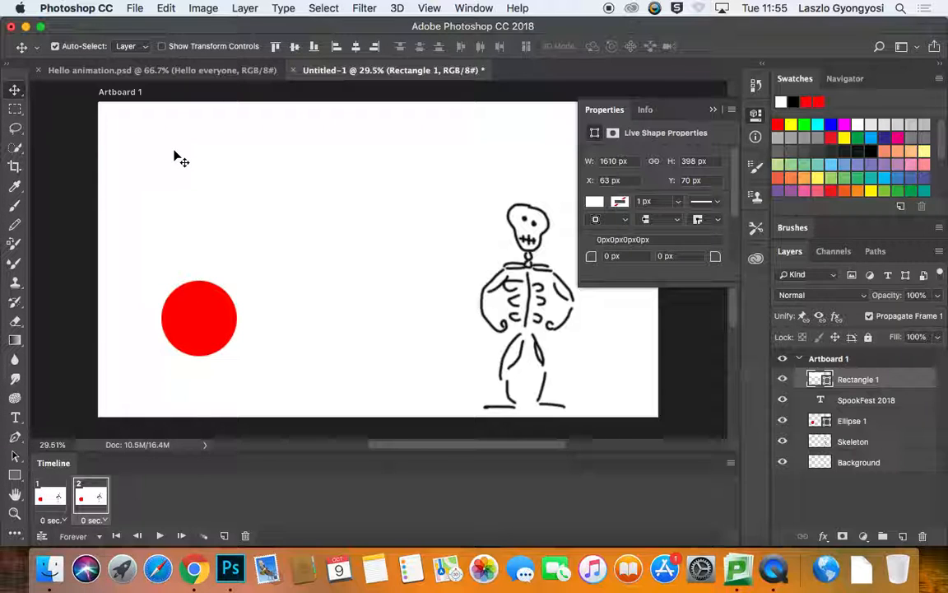
pyautogui.moveTo(189, 179); pyautogui.dragTo(534, 196)
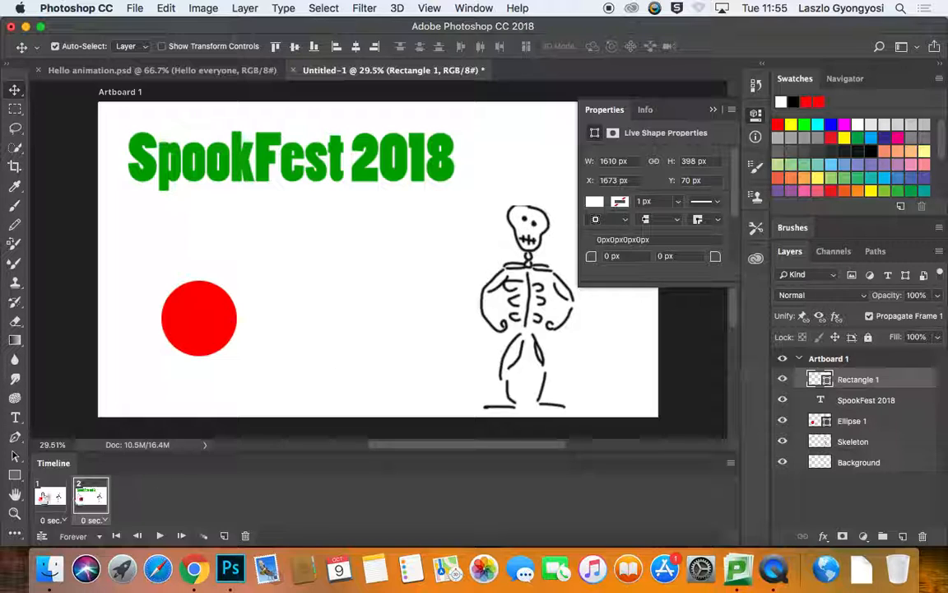
# Step: Move the Skeleton layer to the top of the artboard's layer stack
pyautogui.click(46, 496)
pyautogui.moveTo(853, 445); pyautogui.dragTo(853, 374)
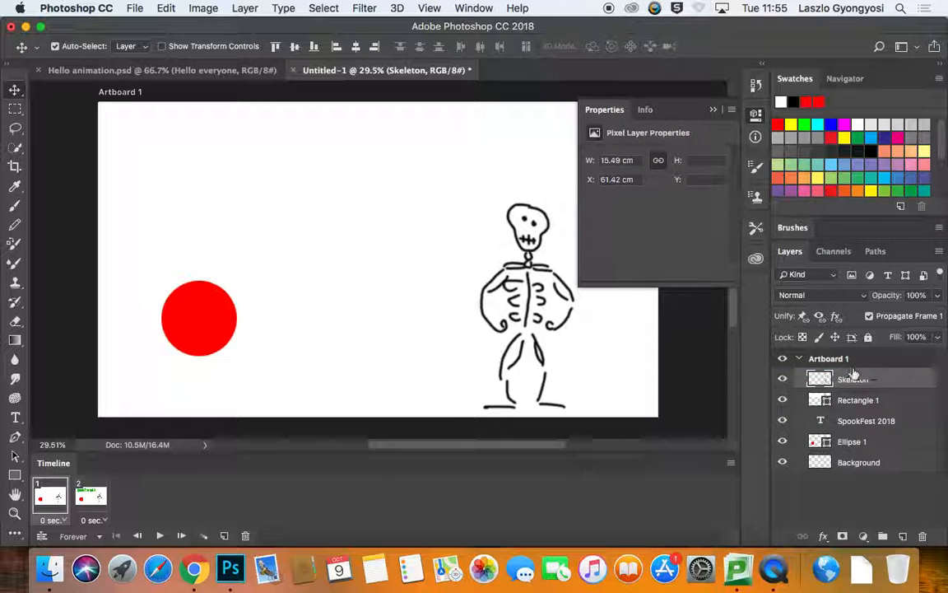
# Step: Tween 25 frames between the first and second frames
pyautogui.click(99, 499)
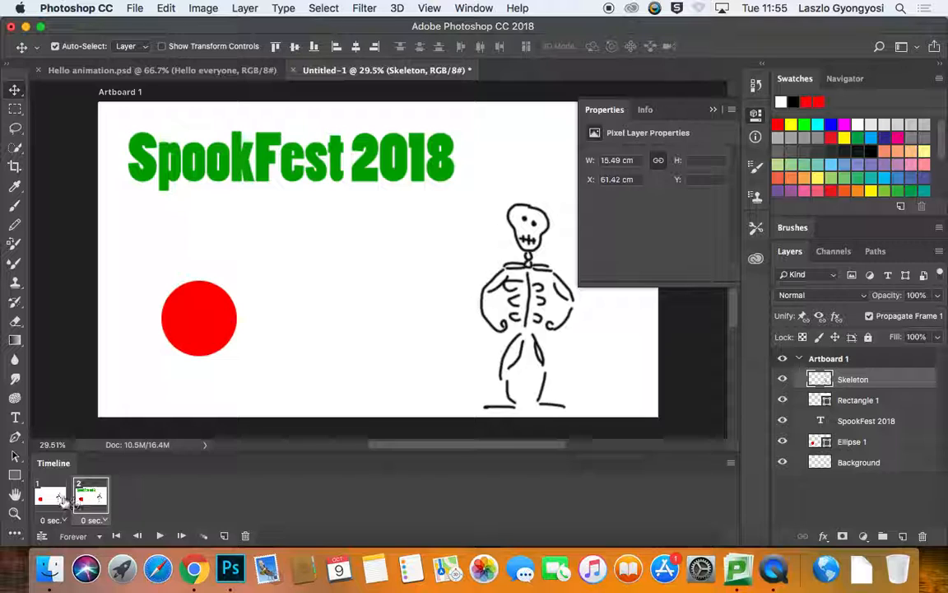
pyautogui.click(204, 536)
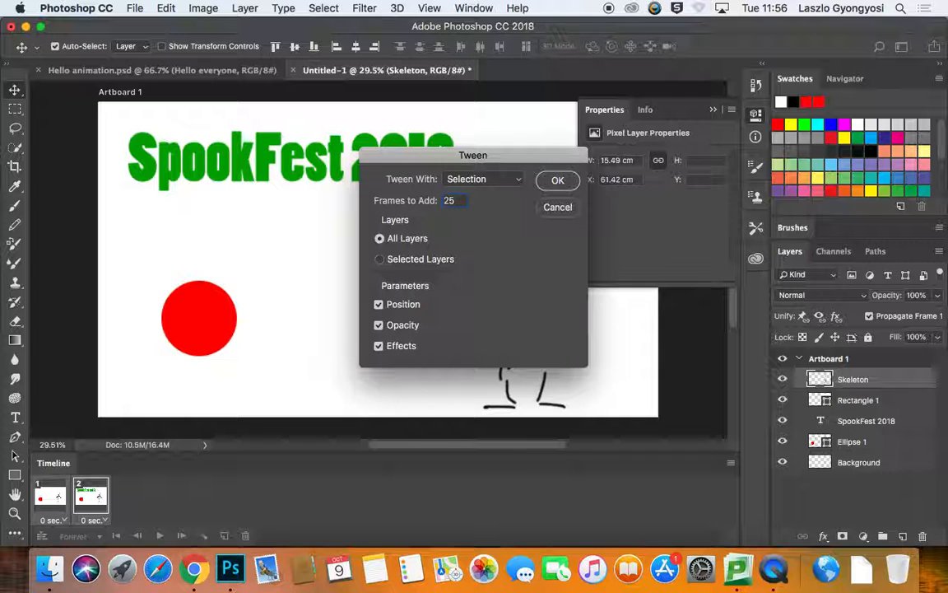
pyautogui.write('25')
pyautogui.press('Return')
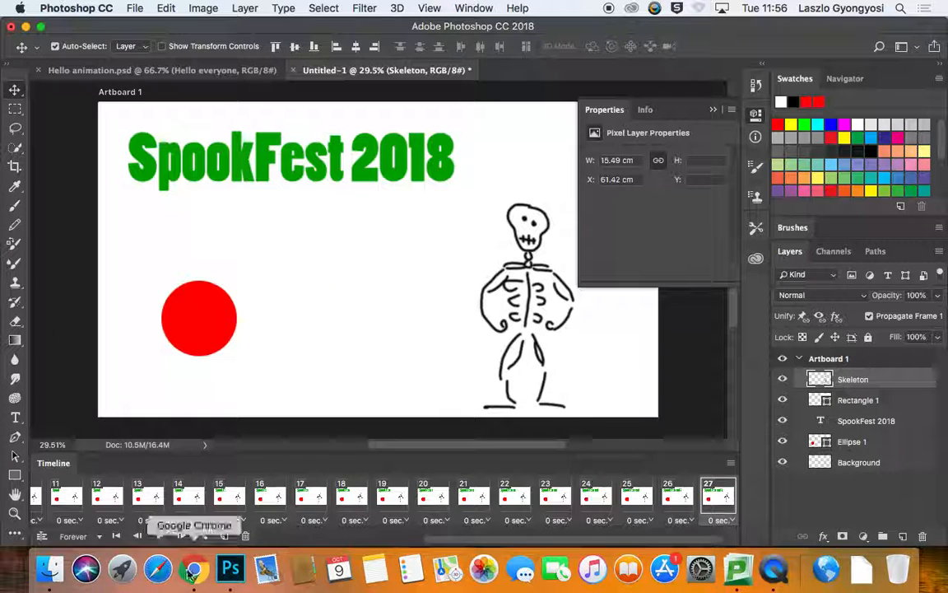
# Step: Play and stop the animation preview, then return to the first frame of the timeline
pyautogui.click(161, 538)
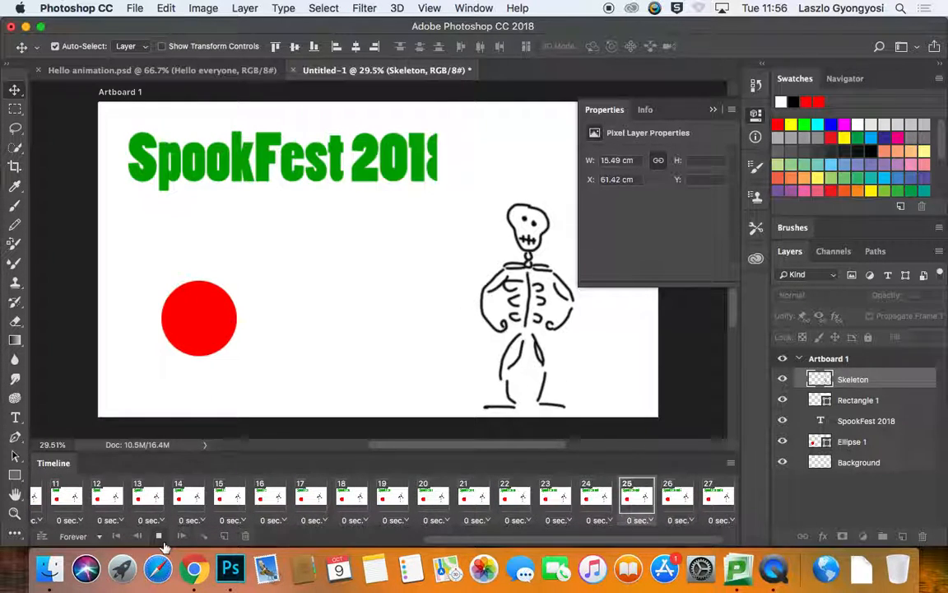
pyautogui.click(160, 535)
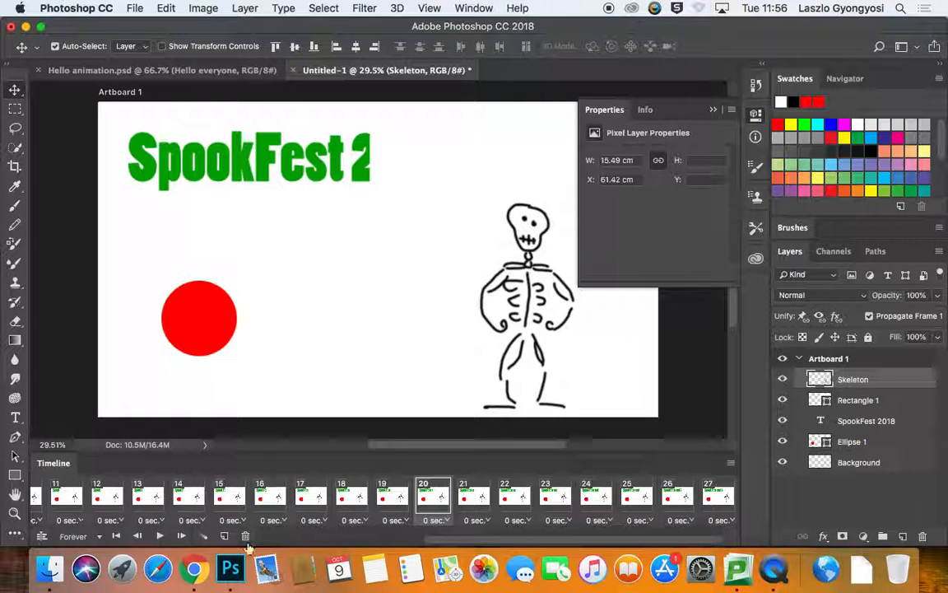
pyautogui.moveTo(432, 540); pyautogui.dragTo(263, 538)
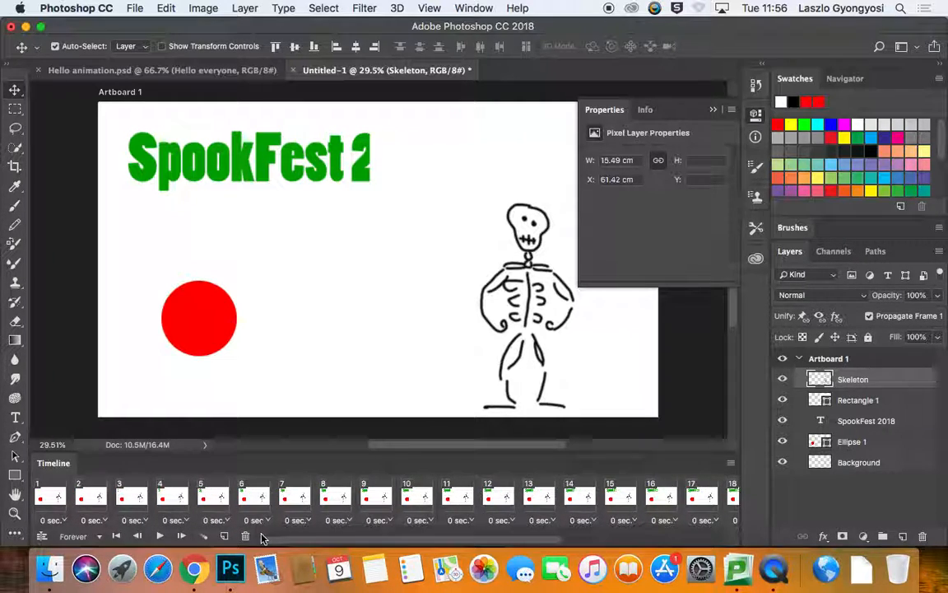
pyautogui.click(47, 497)
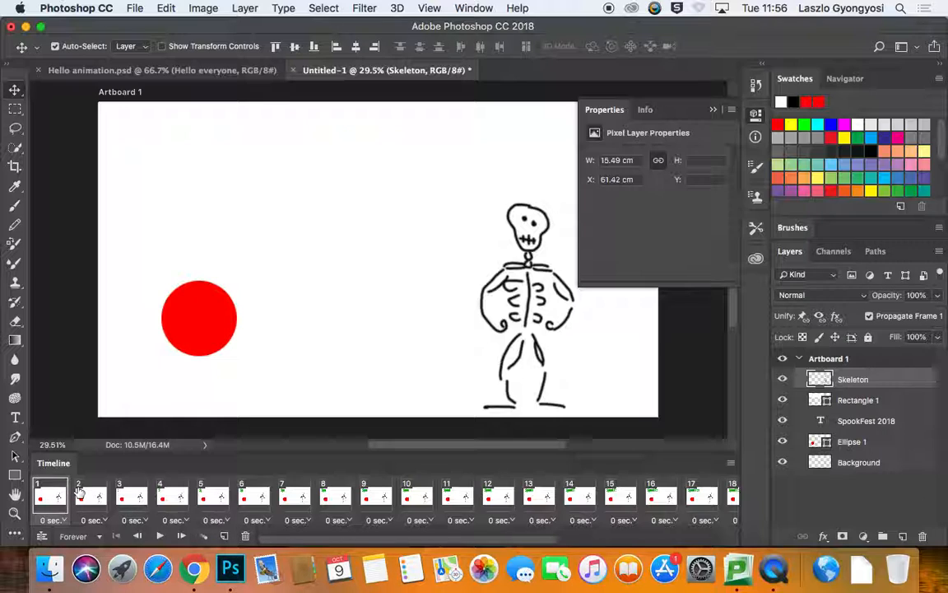